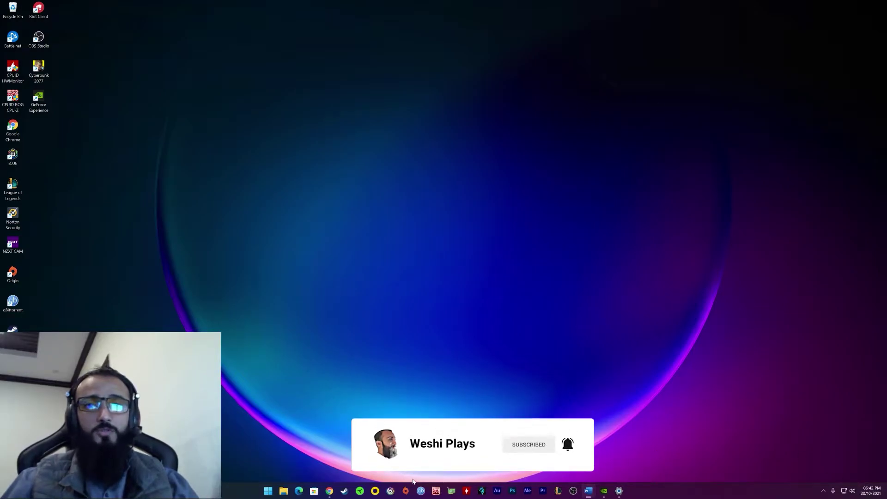
Pick the 'System Requirements | NVIDIA GeForce Experience' Chrome window from the taskbar previews
mouse_move(329, 489)
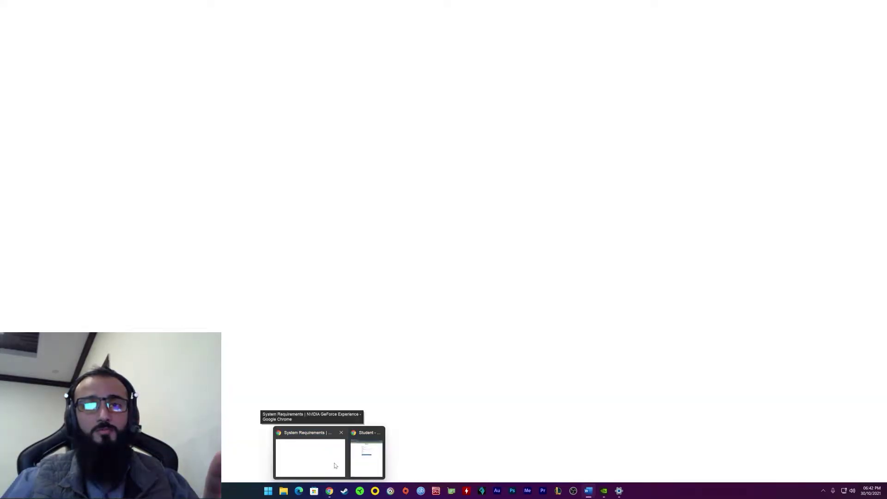
Bring the GPU requirements page forward and highlight '700' in the GeForce GTX row
click(323, 462)
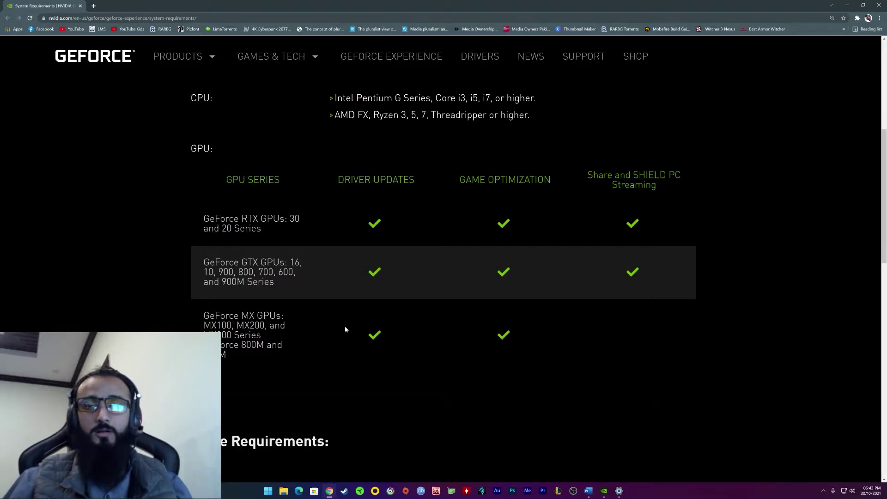
drag(326, 287, 273, 272)
click(271, 283)
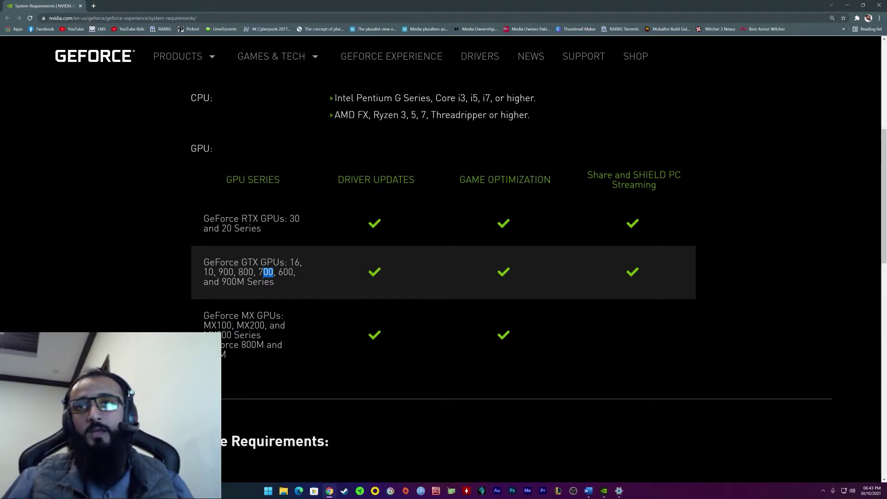
double_click(265, 273)
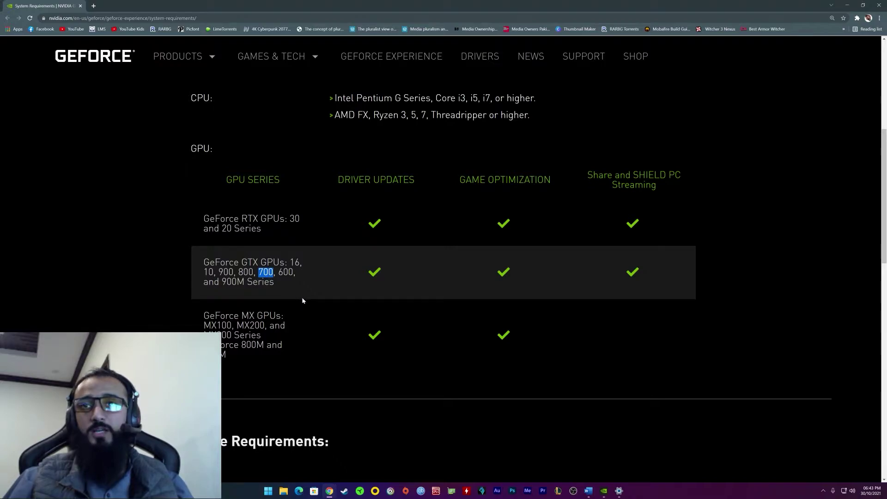
Open GeForce Experience from the taskbar, log in, and bring up the overlay with Alt+Z
mouse_move(608, 496)
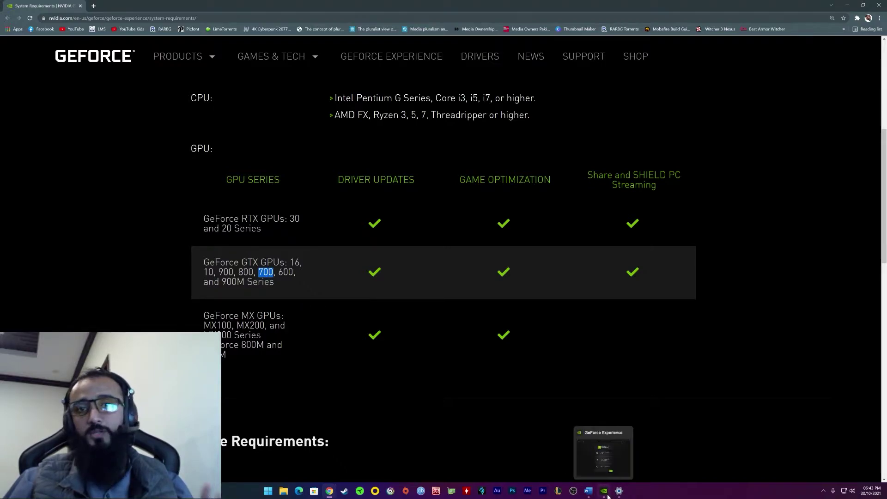
click(603, 455)
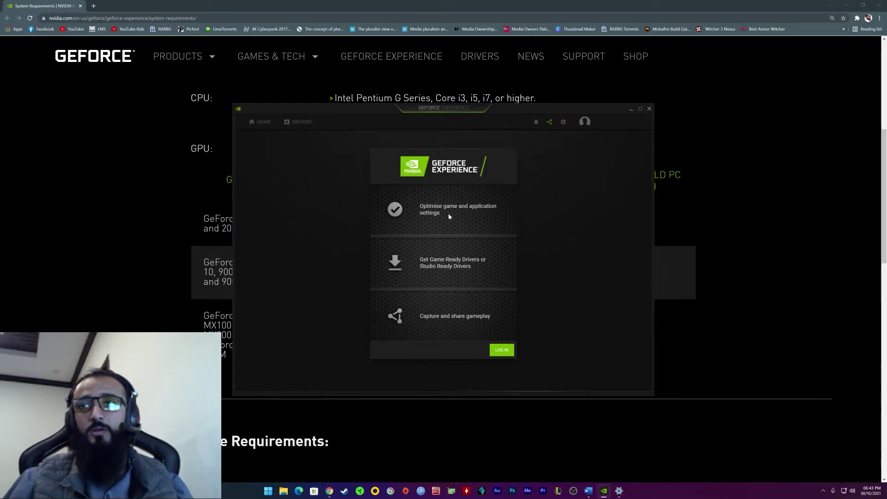
click(504, 351)
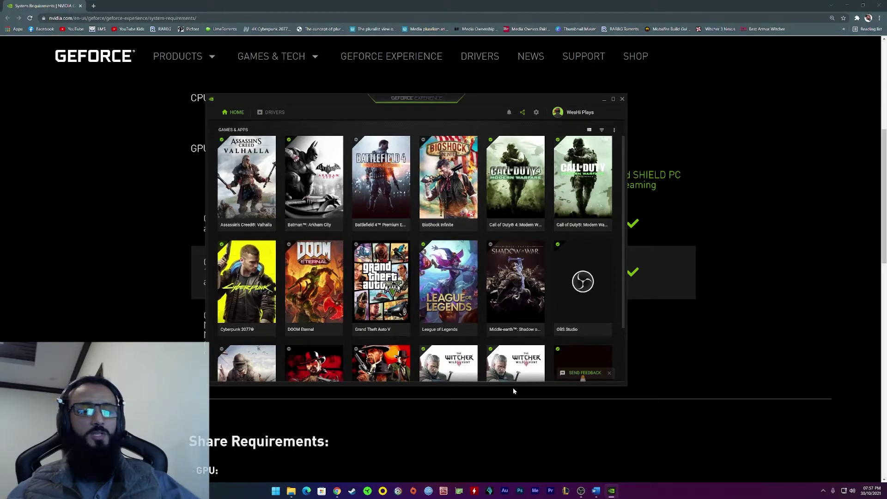
key(alt+z)
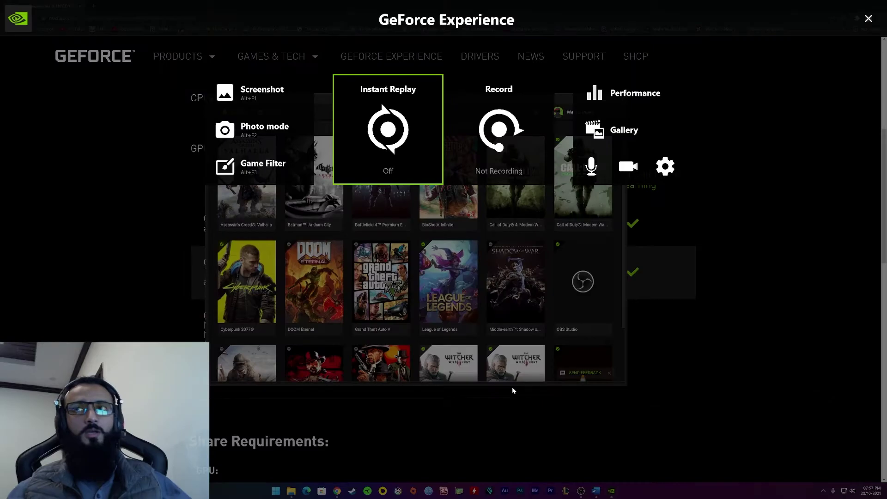
Set the video capture resolution to 2160p 4K, testing bit rates before settling near 75 Mbps
click(505, 178)
click(499, 216)
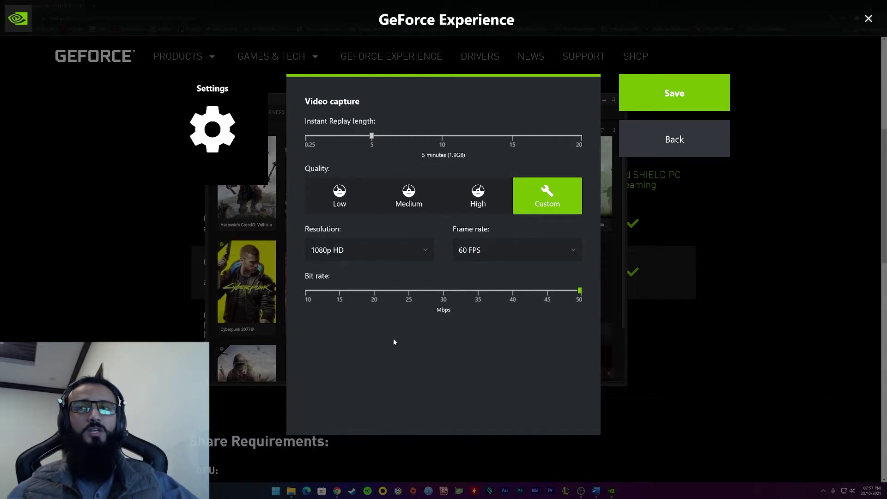
click(406, 250)
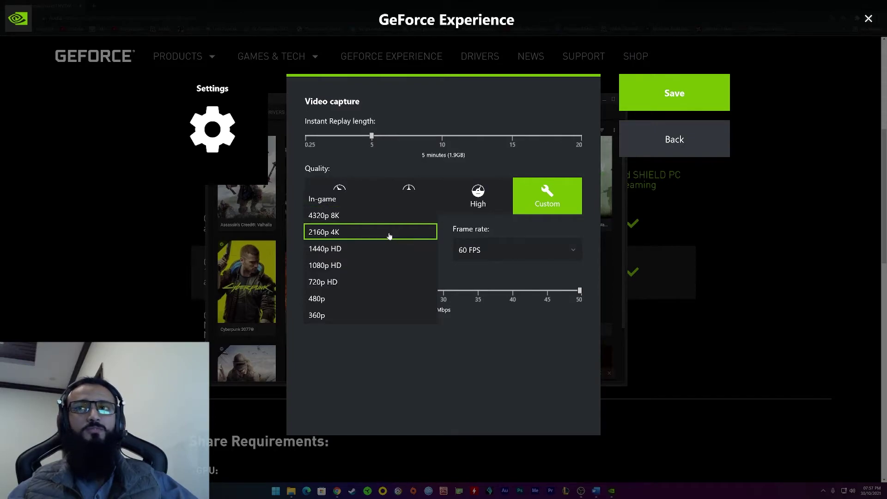
click(389, 236)
click(429, 295)
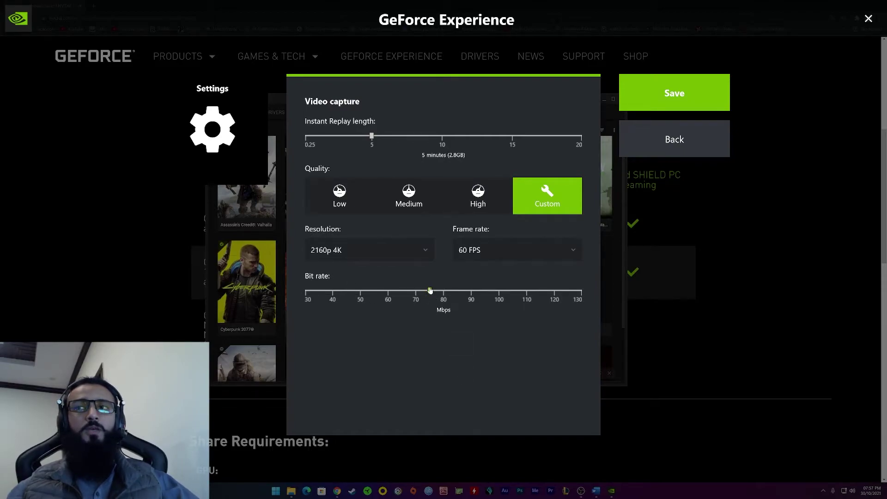
drag(429, 291, 592, 280)
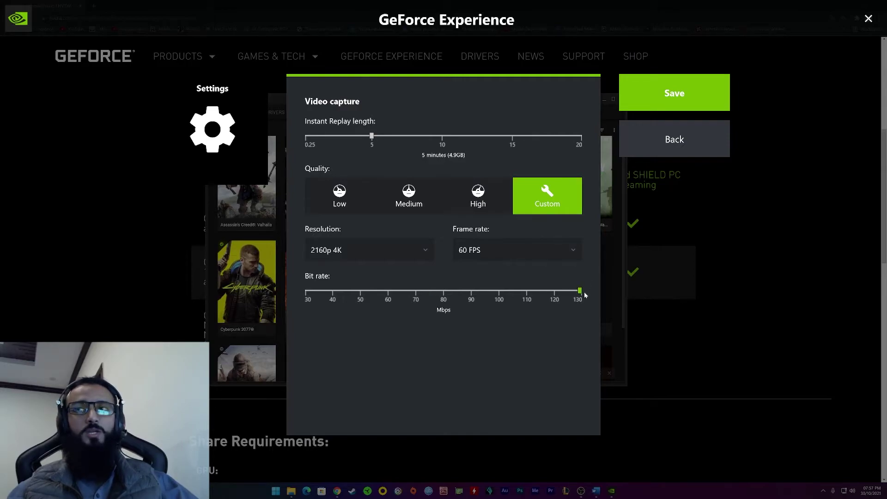
drag(585, 295, 304, 307)
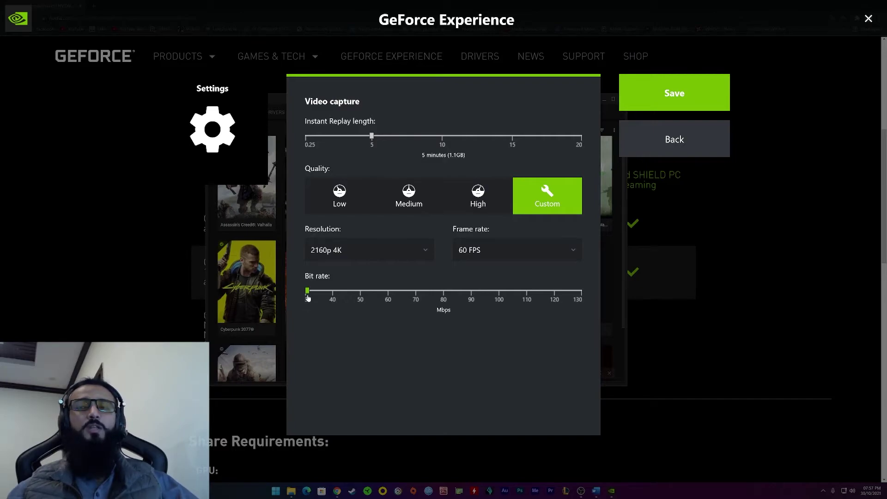
drag(308, 297, 430, 292)
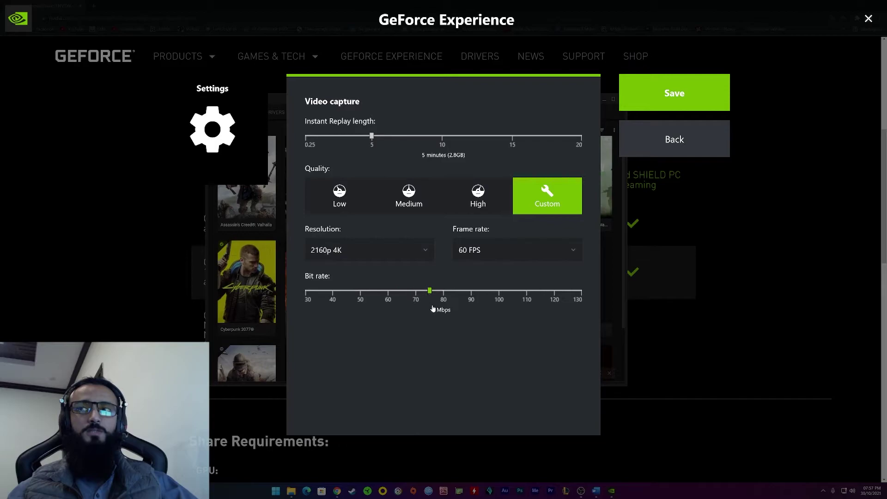
Keep the capture frame rate at 60 FPS and leave the video capture settings
click(495, 257)
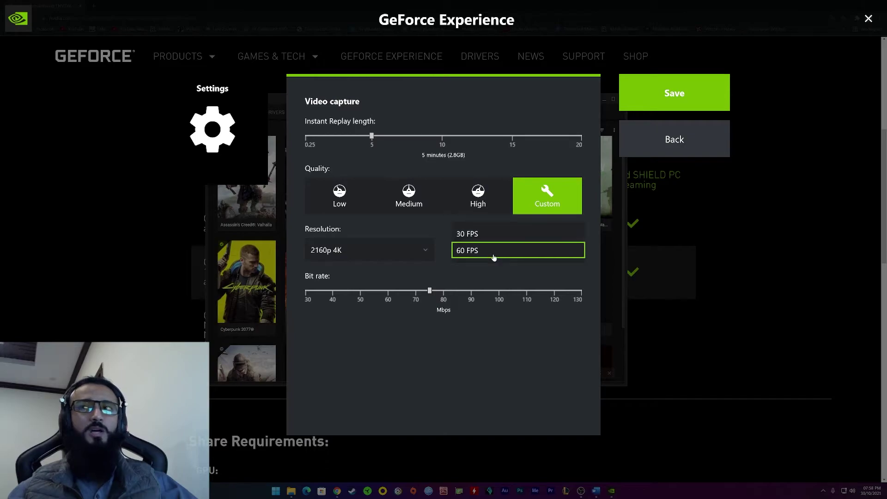
click(486, 258)
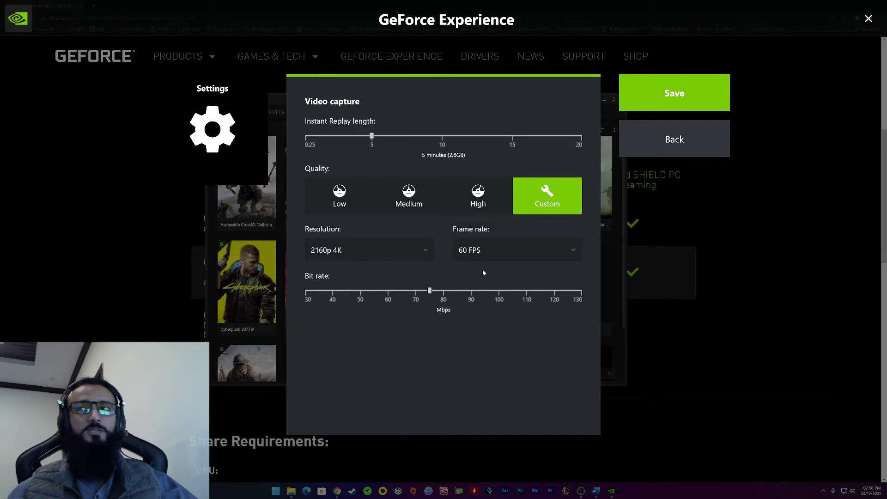
click(487, 253)
click(487, 252)
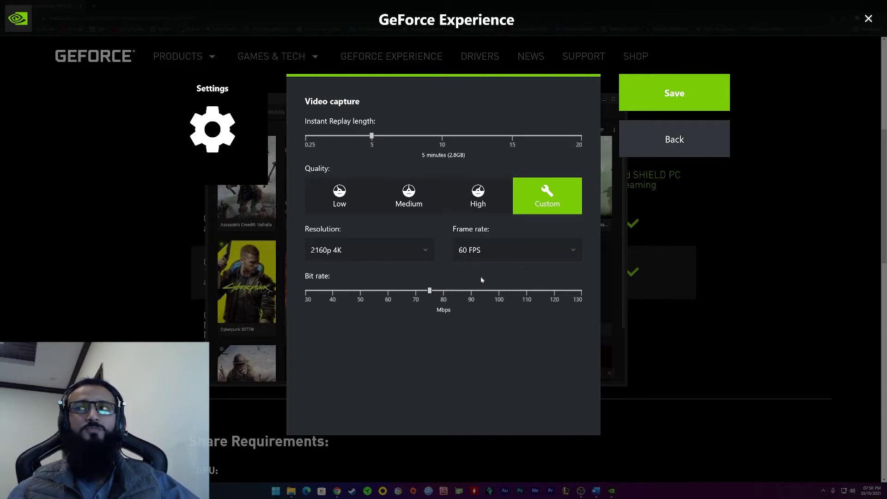
click(656, 143)
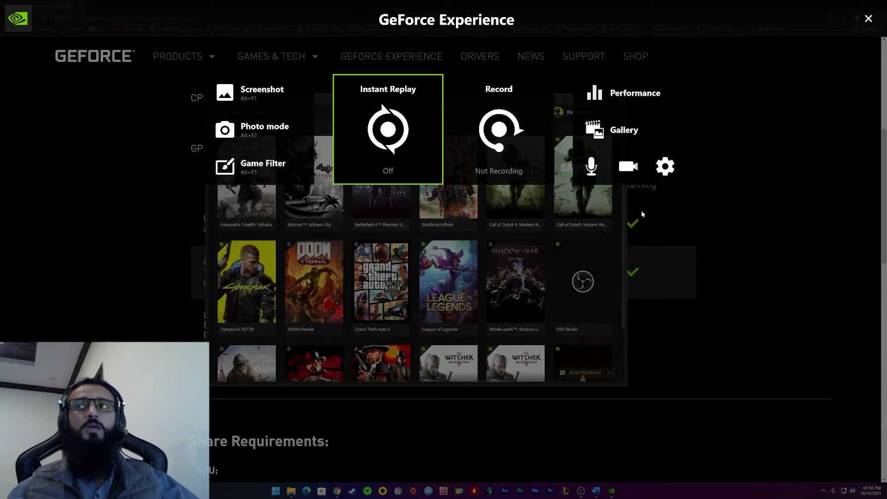
Confirm F9 is the Record shortcut, then show the HUD layout's status indicator placement options
click(666, 167)
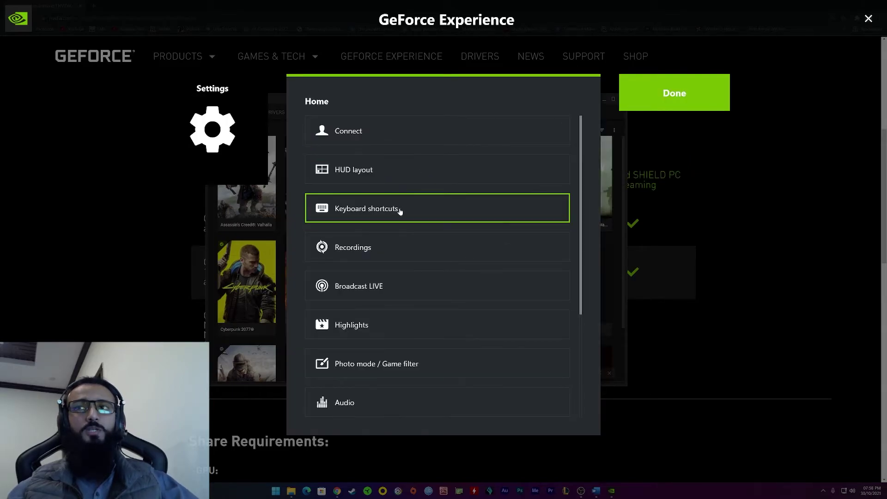
click(378, 221)
scroll(439, 331, down, 3)
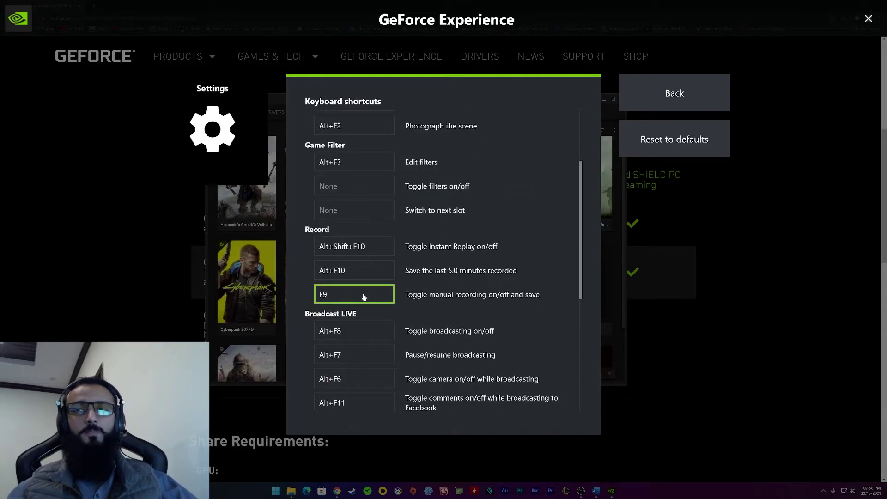
click(664, 110)
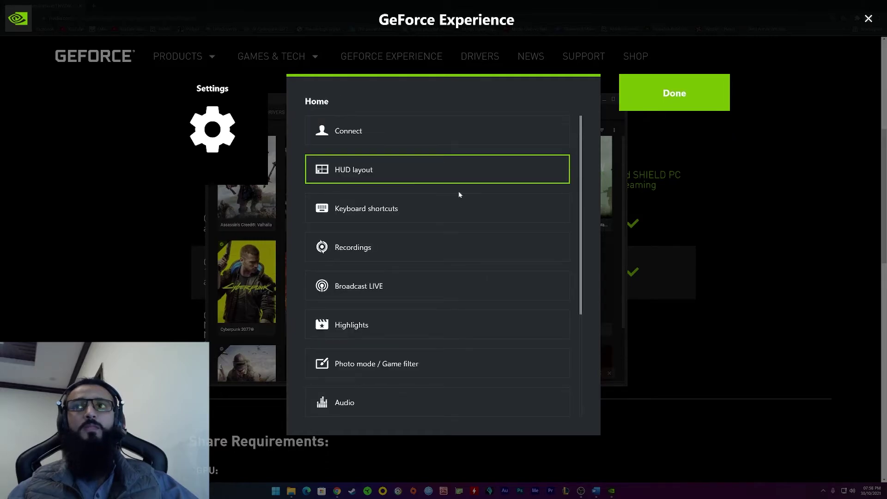
click(404, 178)
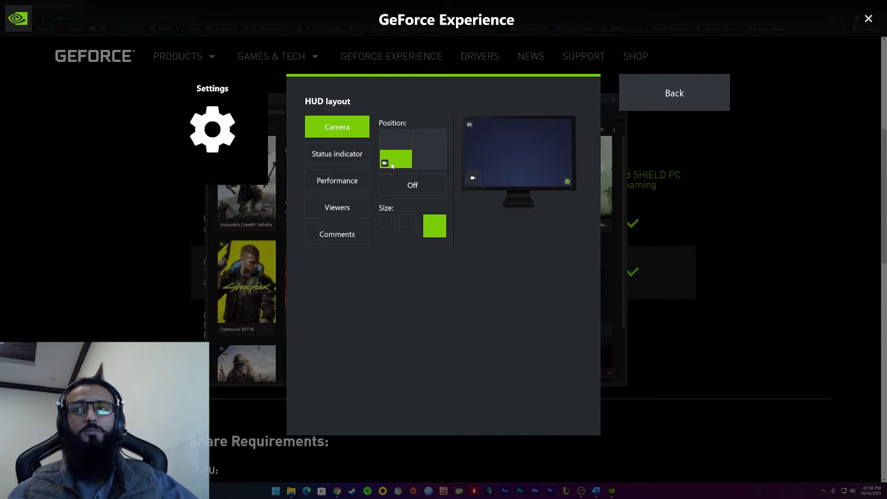
click(360, 163)
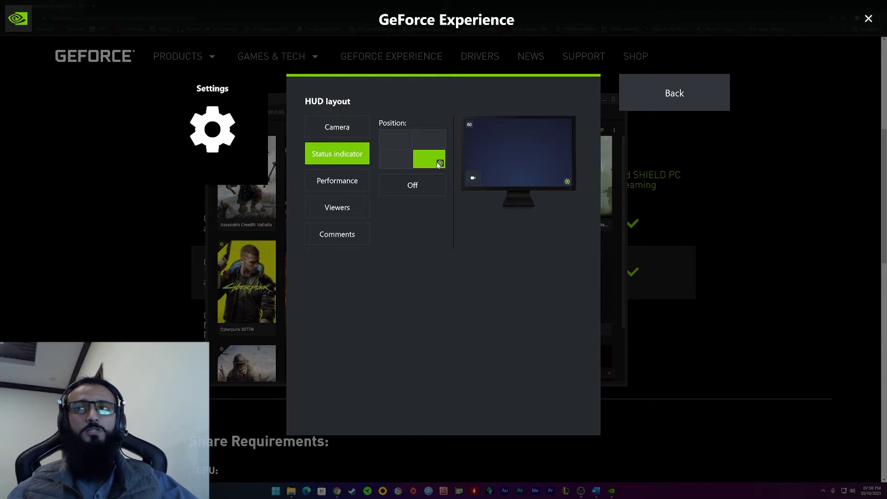
Review the Temporary files and Videos save paths, then open Privacy control with Desktop capture on
click(640, 99)
click(476, 256)
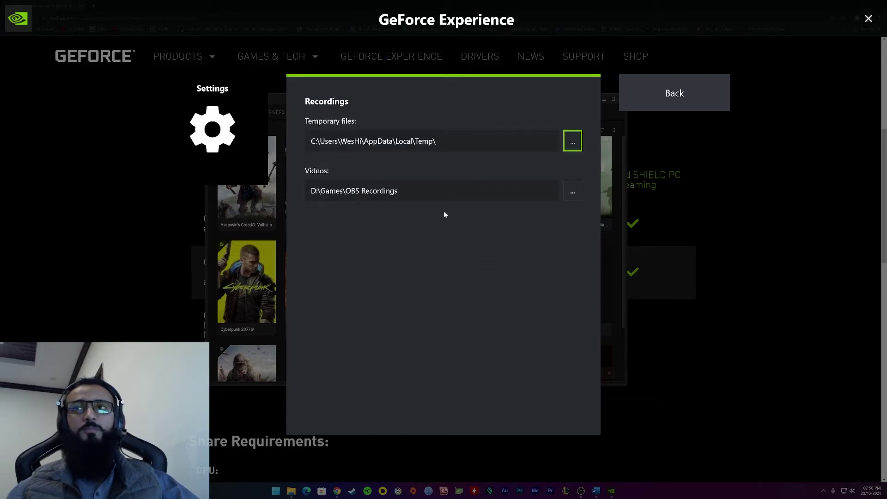
drag(323, 192, 439, 196)
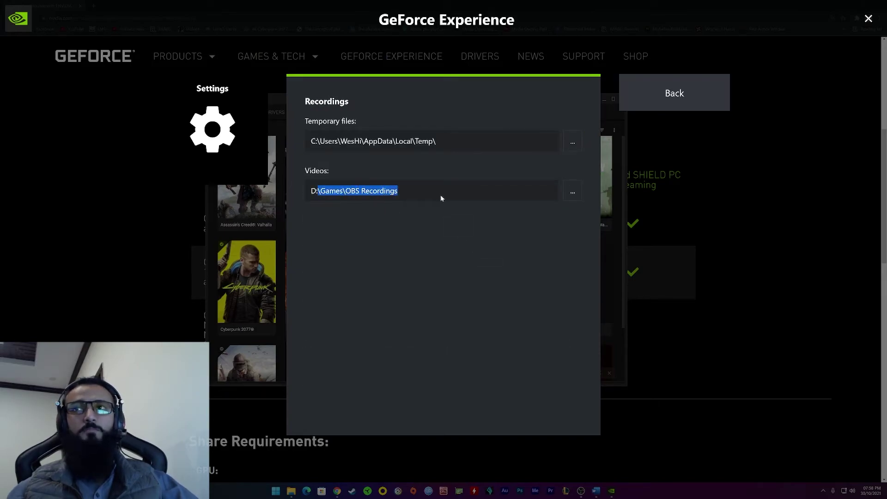
click(673, 93)
scroll(473, 259, down, 4)
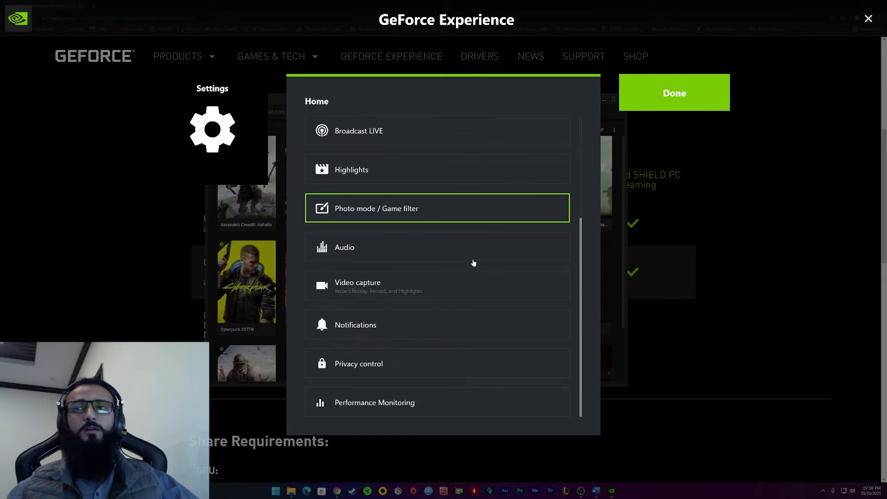
click(417, 376)
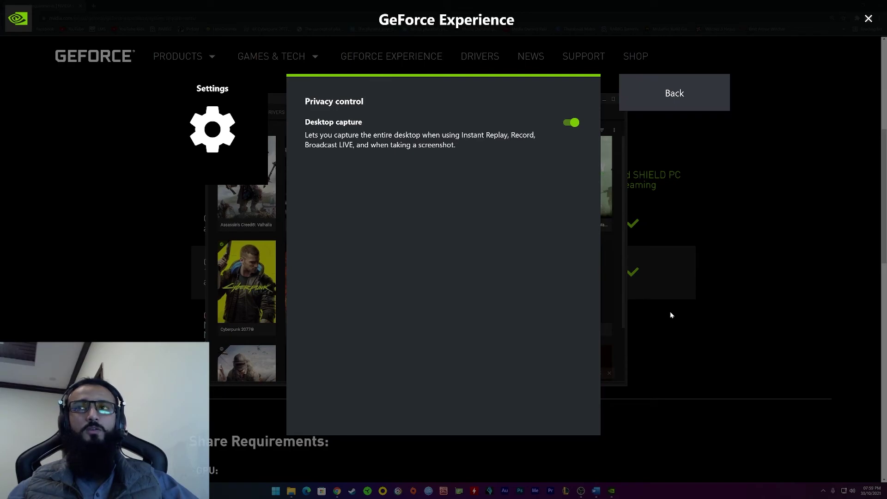
Verify all Notifications toggles are off, then exit settings with Done and close the overlay with Alt+Z
click(658, 94)
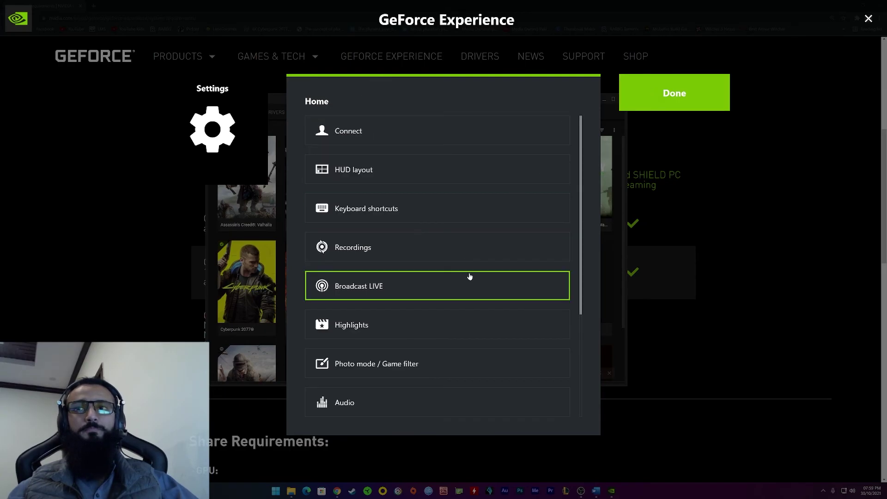
scroll(470, 277, down, 4)
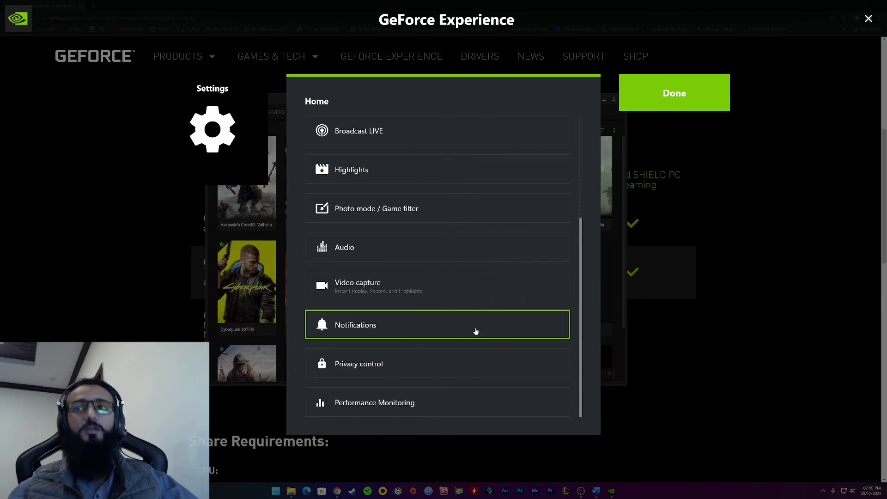
click(475, 332)
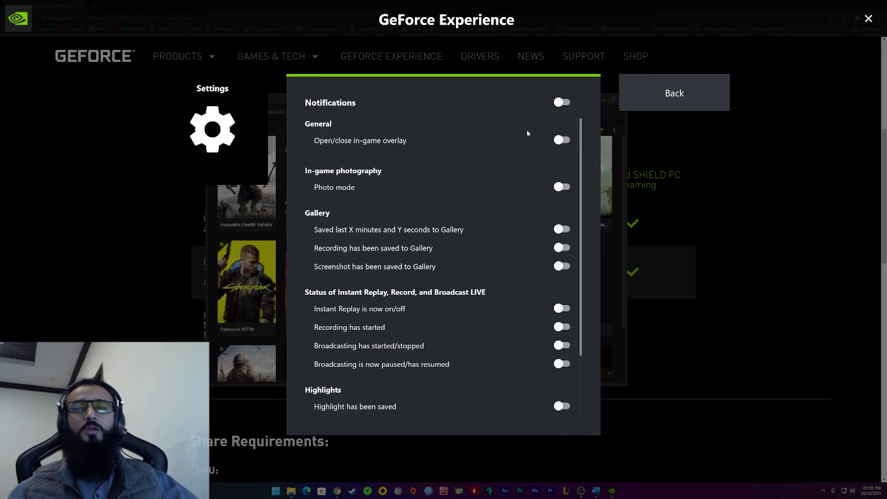
click(670, 105)
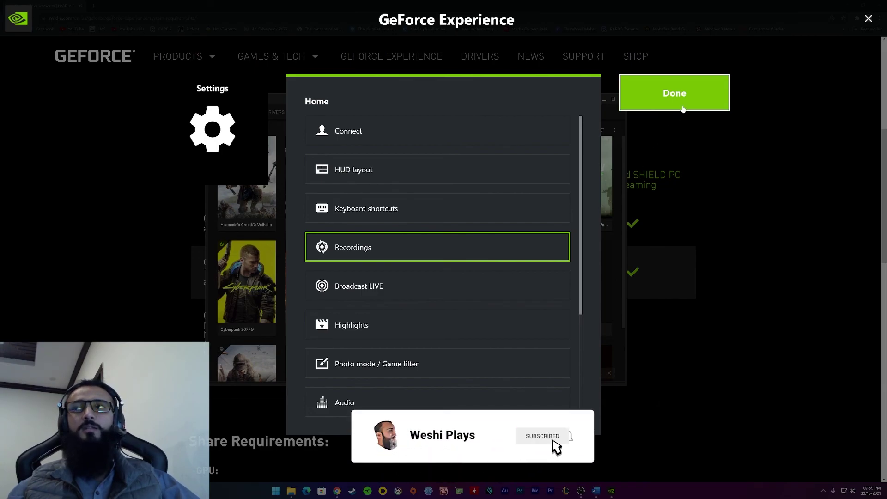
click(674, 93)
key(alt+z)
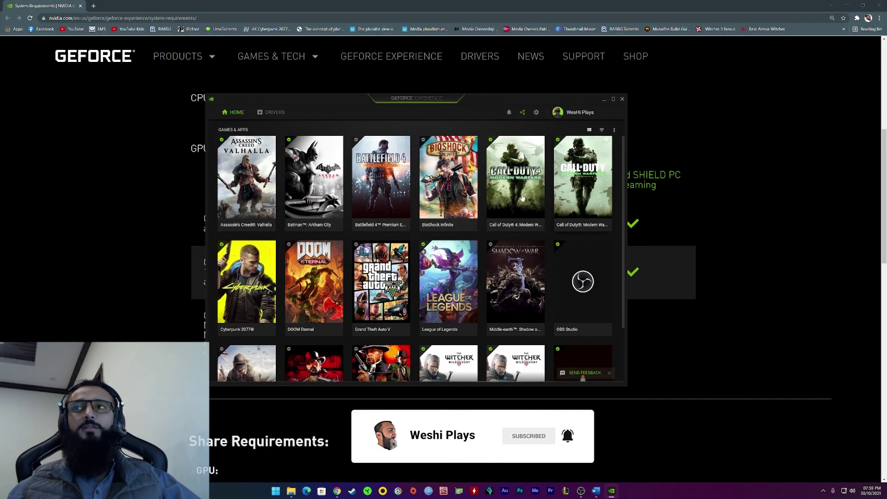